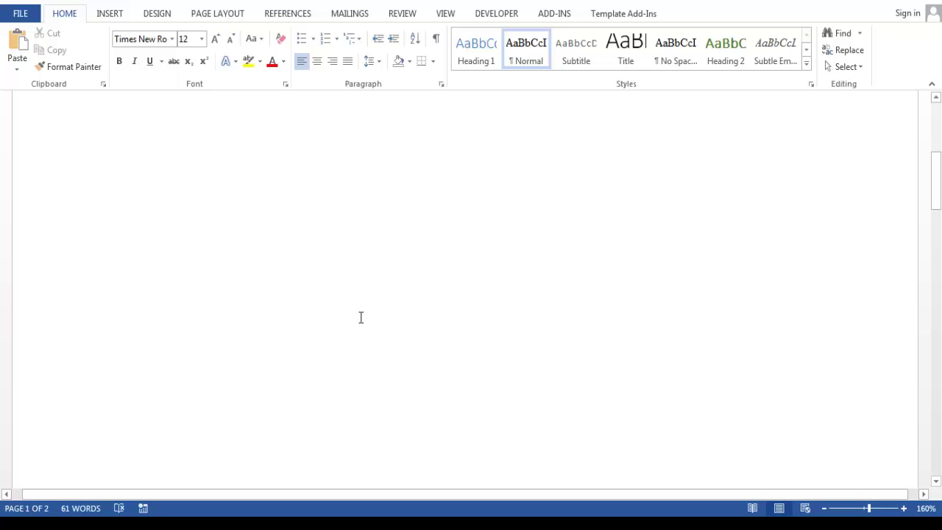
Step: Select the author name 'Spock' in the last References entry on page 2
scroll(347, 334, "down", 5)
scroll(313, 352, "down", 4)
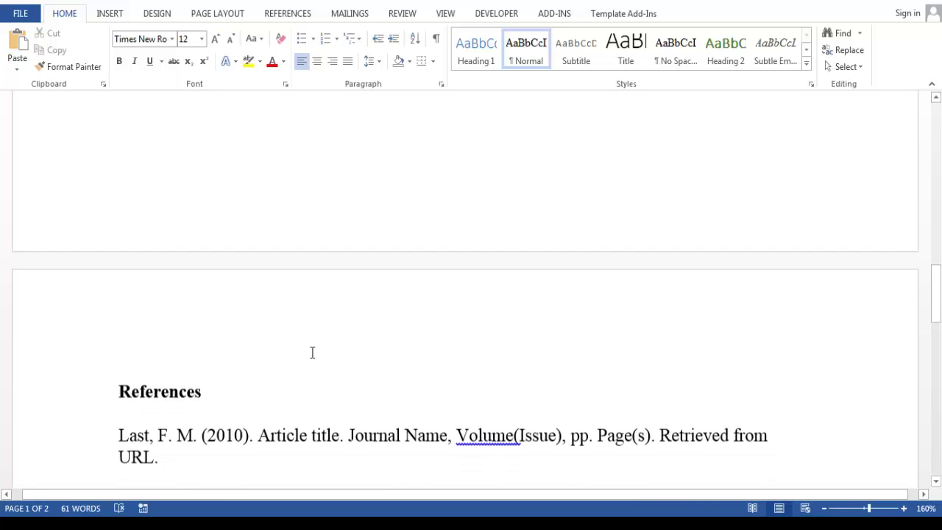
scroll(310, 353, "down", 2)
scroll(309, 353, "down", 2)
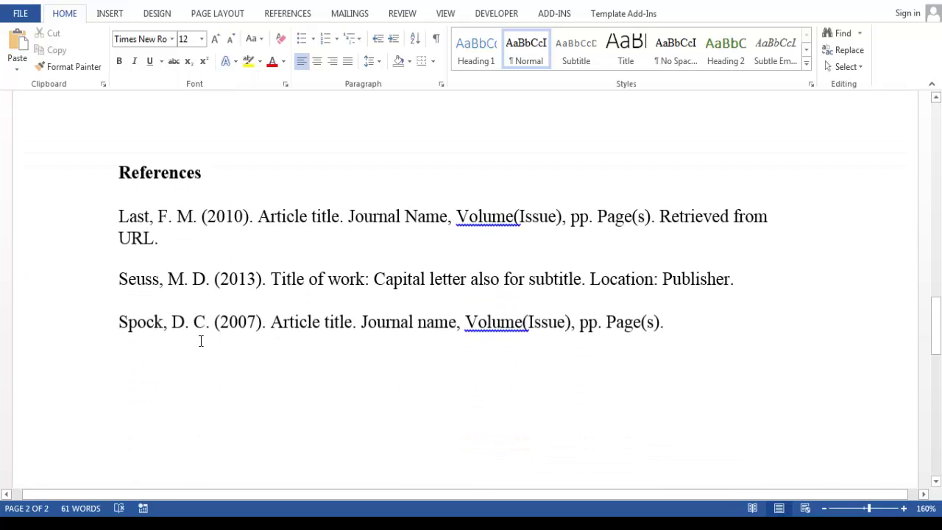
double_click(141, 325)
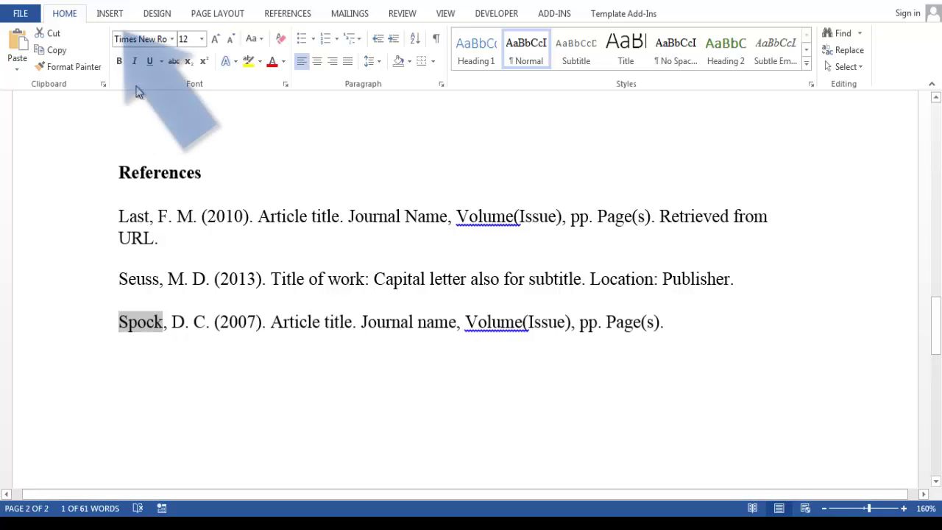
left_click(110, 14)
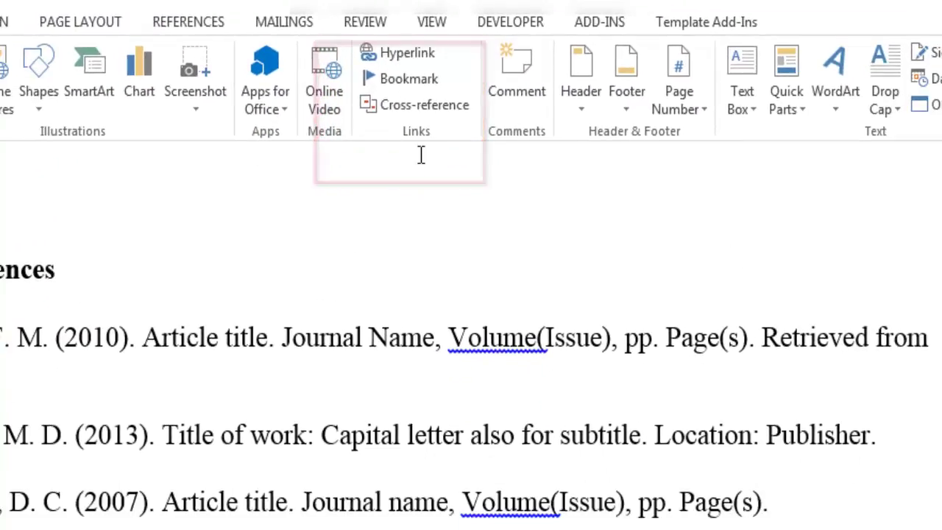
Step: Add a bookmark named 'Spock', replacing the suggested name 'Seuss'
left_click(431, 53)
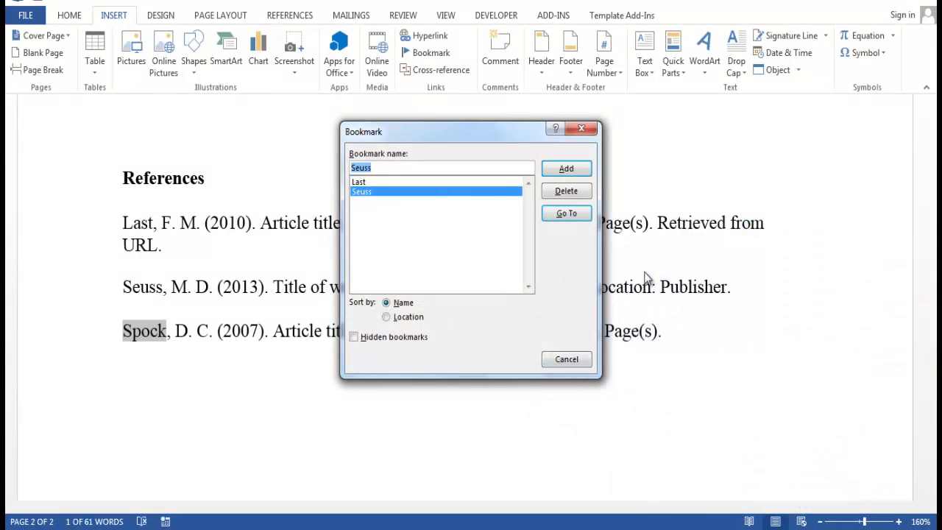
left_click(374, 167)
key("BackSpace")
key("BackSpace")
key("BackSpace")
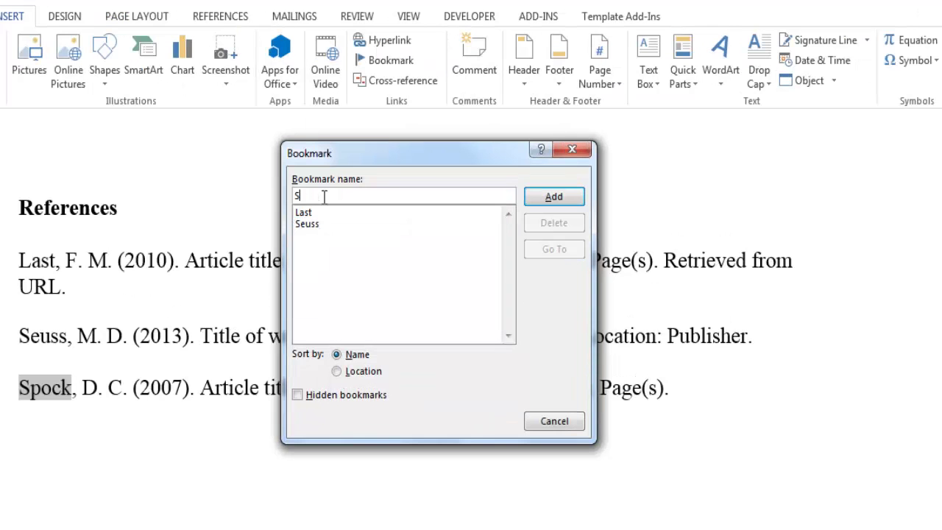
key("BackSpace")
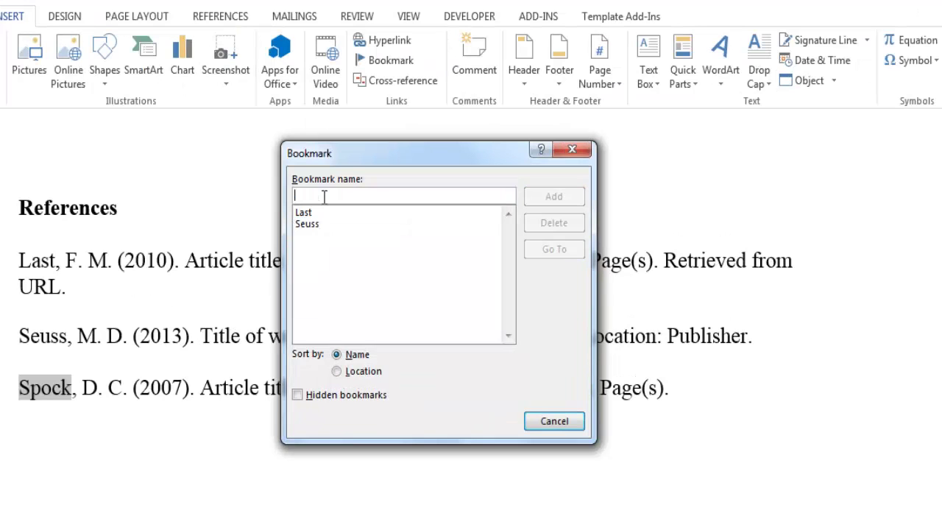
type("Spock")
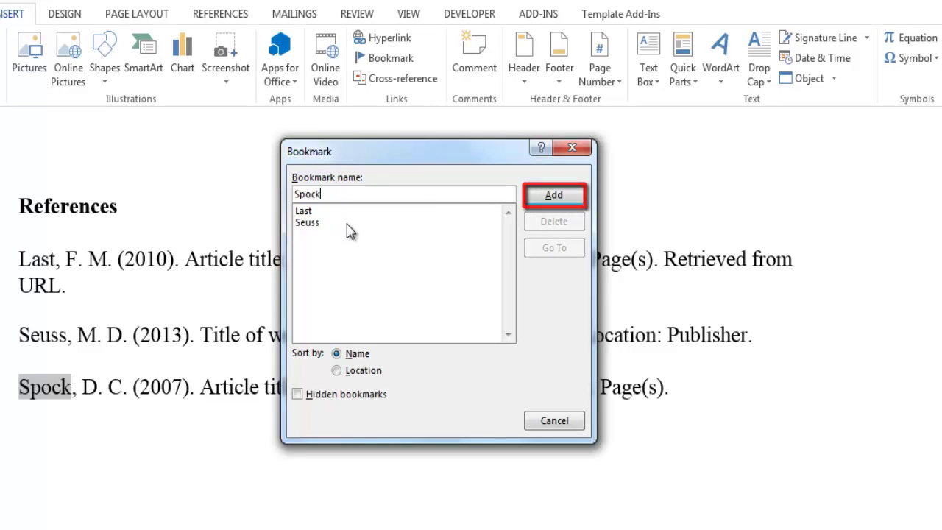
left_click(556, 197)
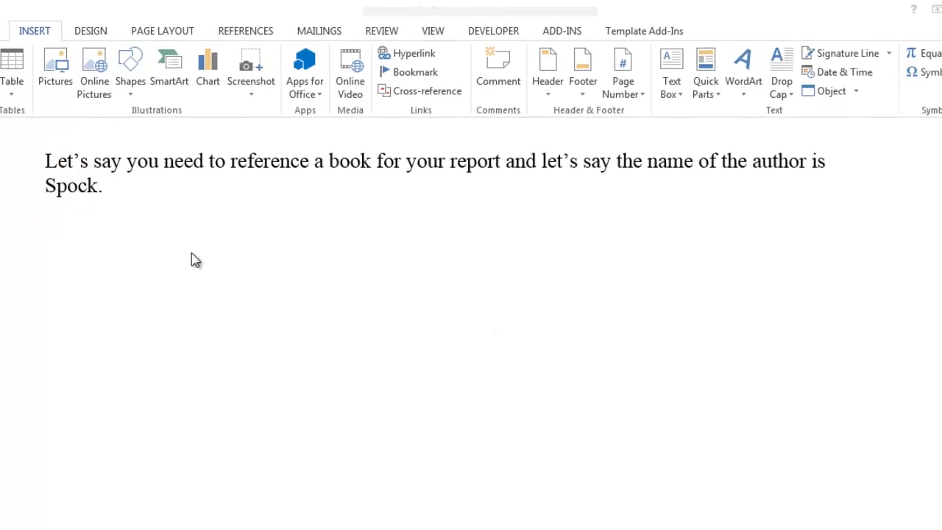
Step: Select the word 'Spock' in the page-one body sentence
double_click(72, 186)
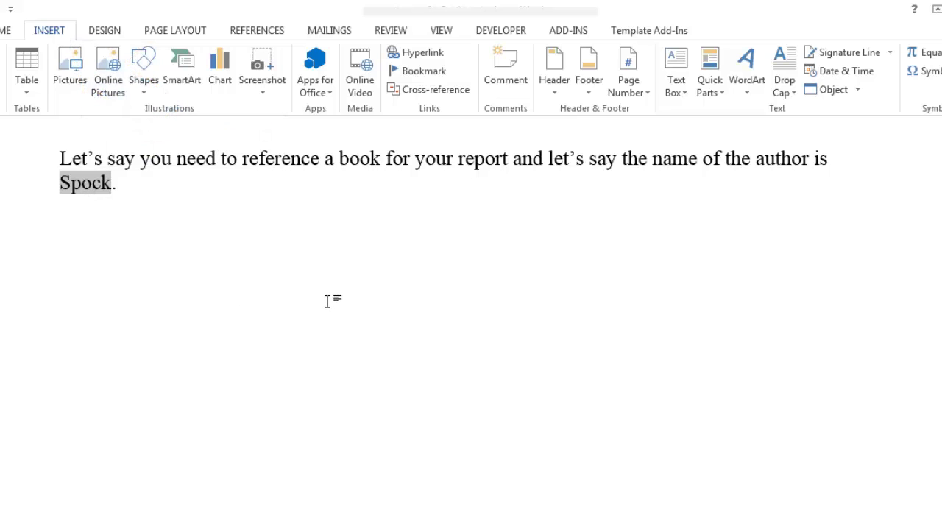
Step: Replace the selected word with a hyperlinked cross-reference to the Spock bookmark's text
left_click(442, 94)
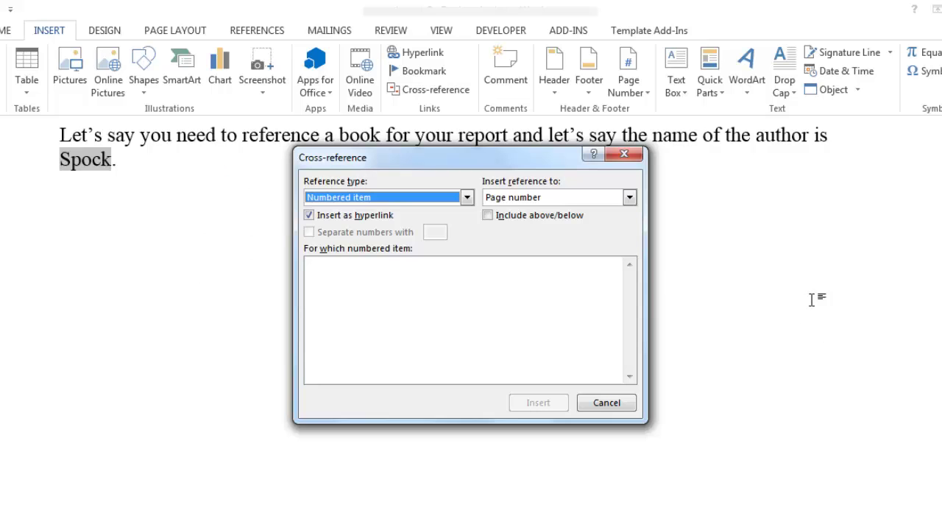
left_click(467, 198)
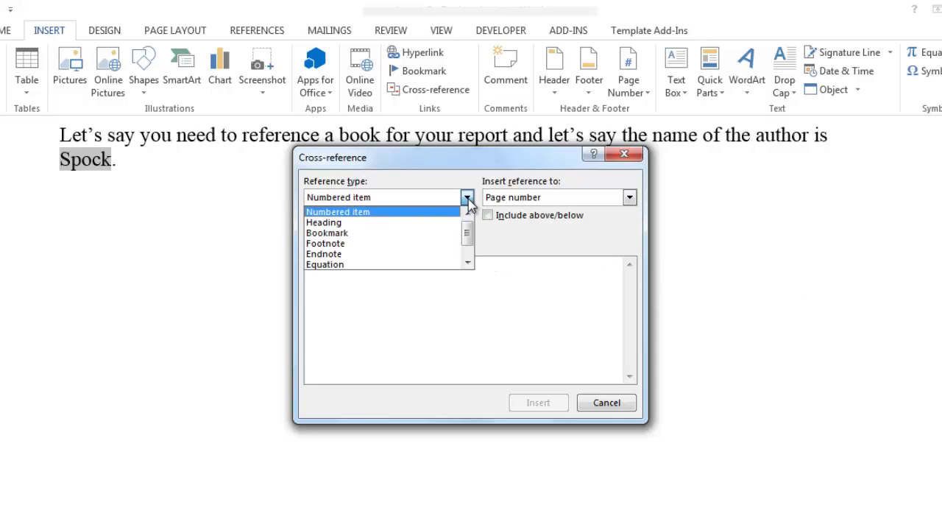
left_click(350, 234)
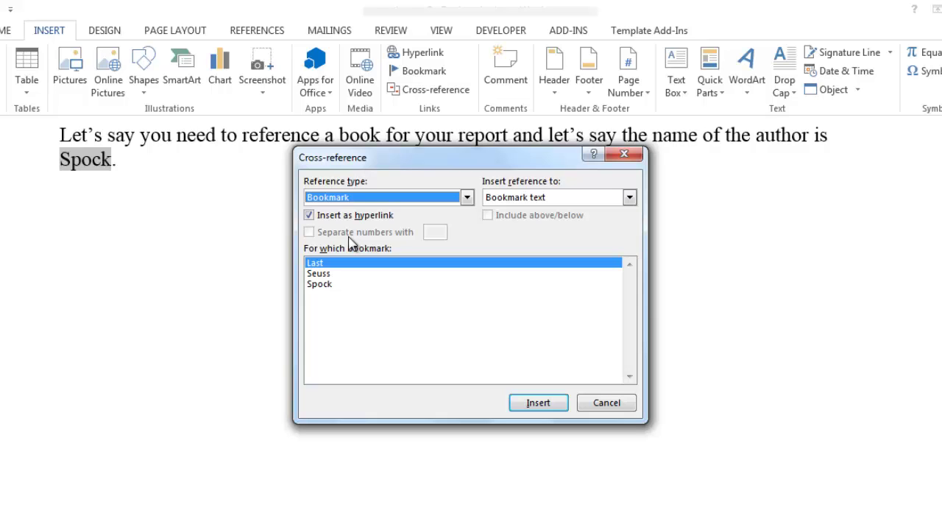
left_click(324, 285)
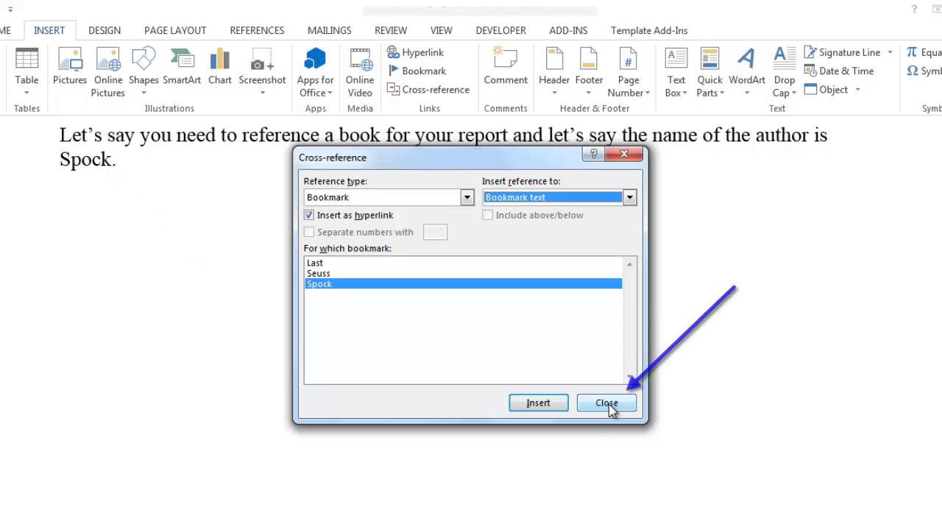
left_click(609, 410)
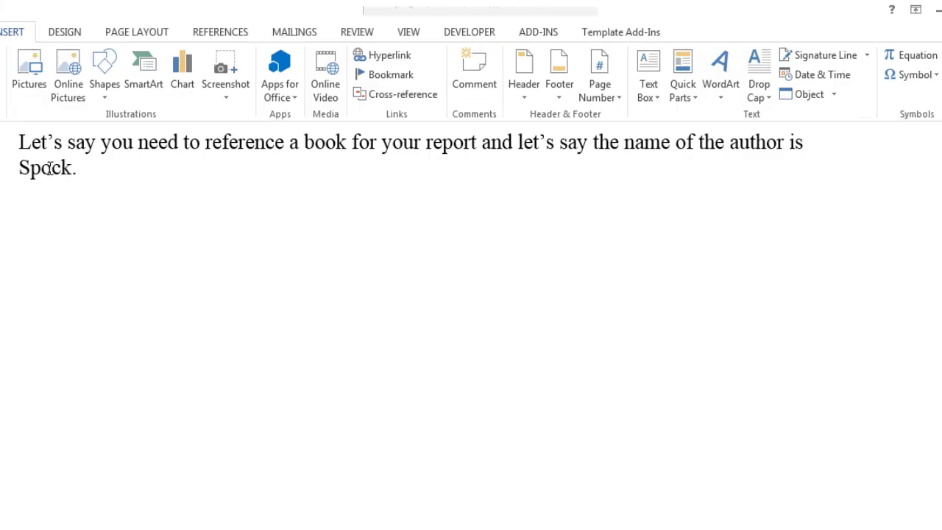
Step: Follow the Spock link to its References entry and scroll up to the References heading
double_click(47, 169)
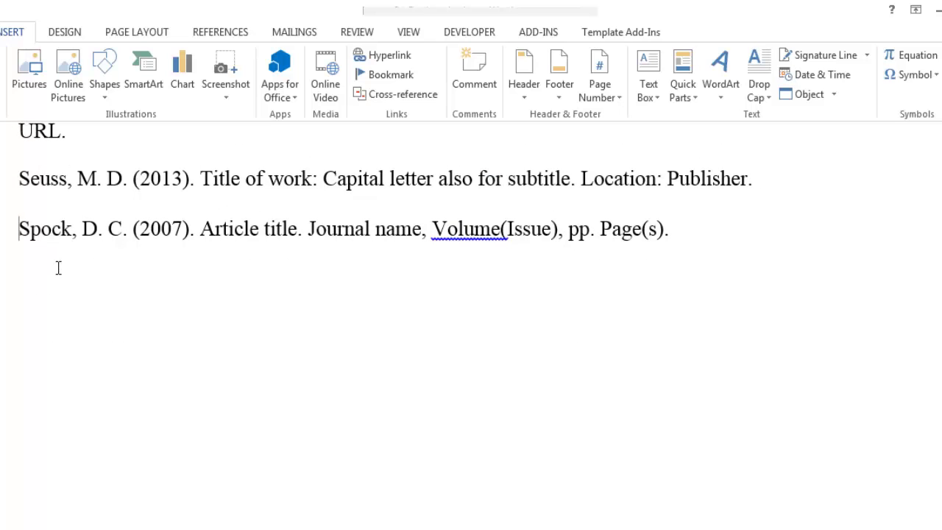
scroll(58, 268, "up", 1)
scroll(56, 442, "up", 2)
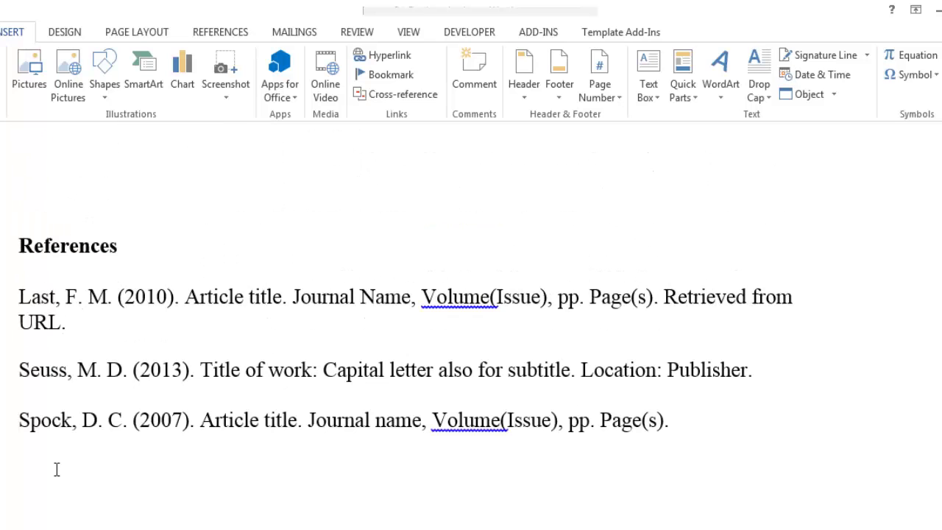